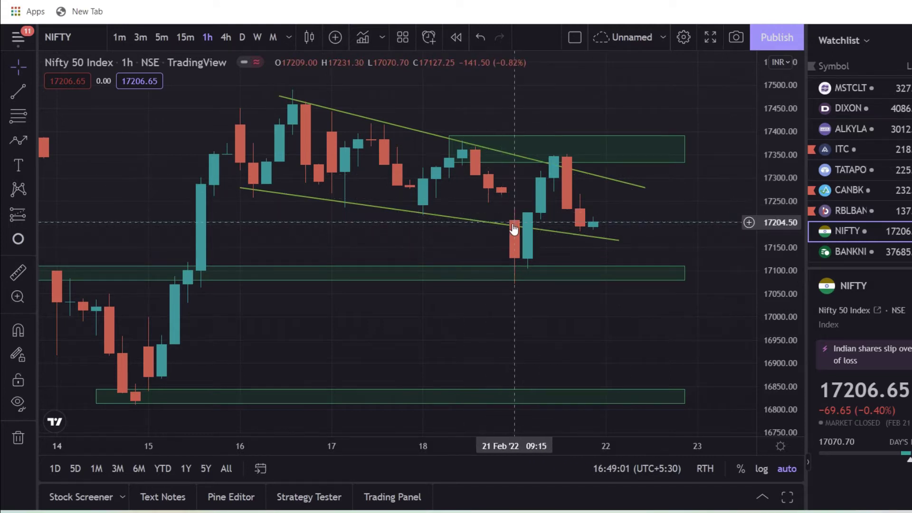
# - Inspect the 17,100 support zone and the 17,337 supply zone on the NIFTY chart
pyautogui.click(505, 272)
pyautogui.scroll(-5, 500, 267)
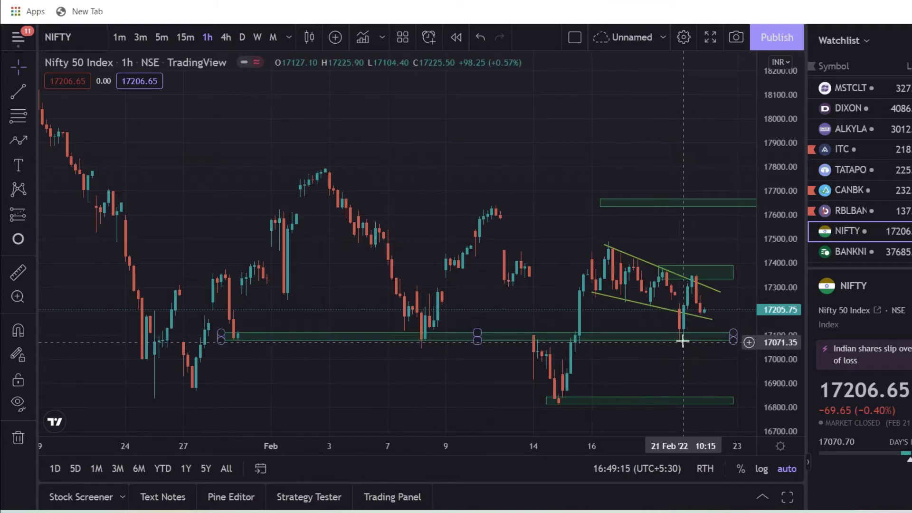
pyautogui.scroll(5, 680, 333)
pyautogui.scroll(5, 659, 314)
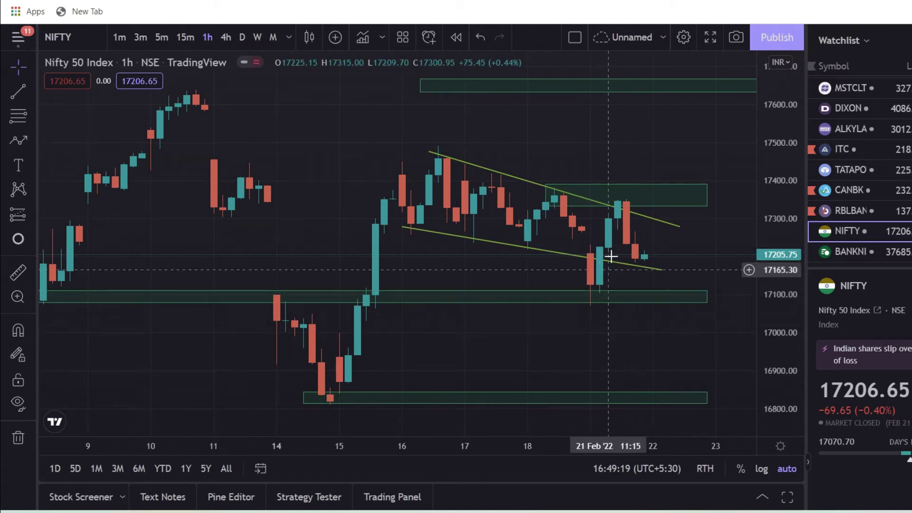
pyautogui.click(624, 205)
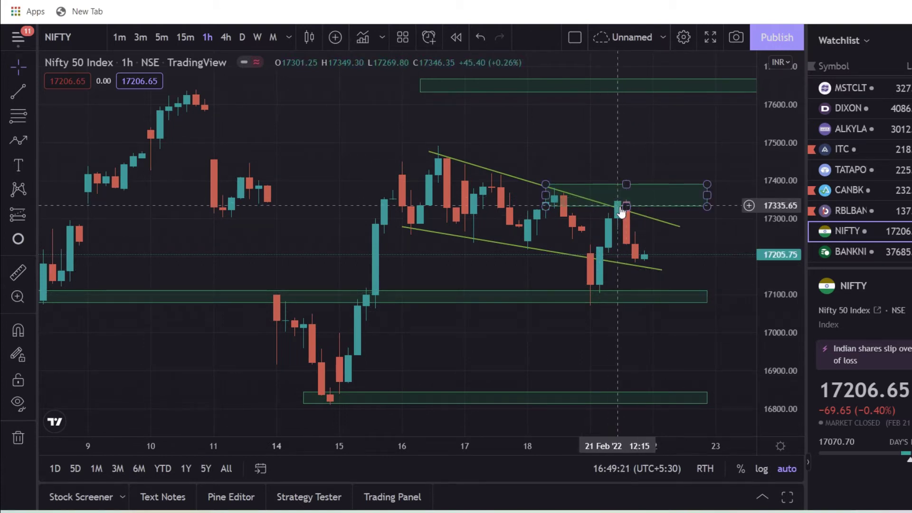
pyautogui.click(624, 206)
pyautogui.scroll(1, 618, 204)
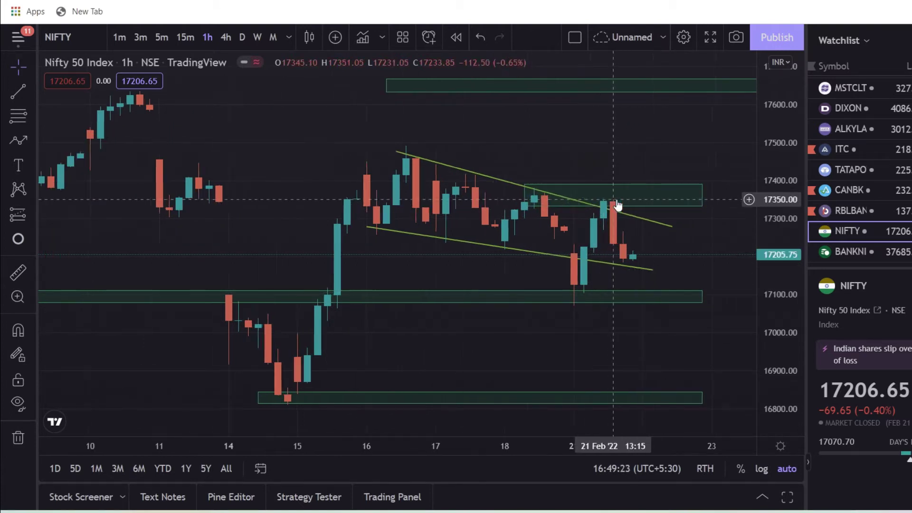
pyautogui.scroll(4, 615, 202)
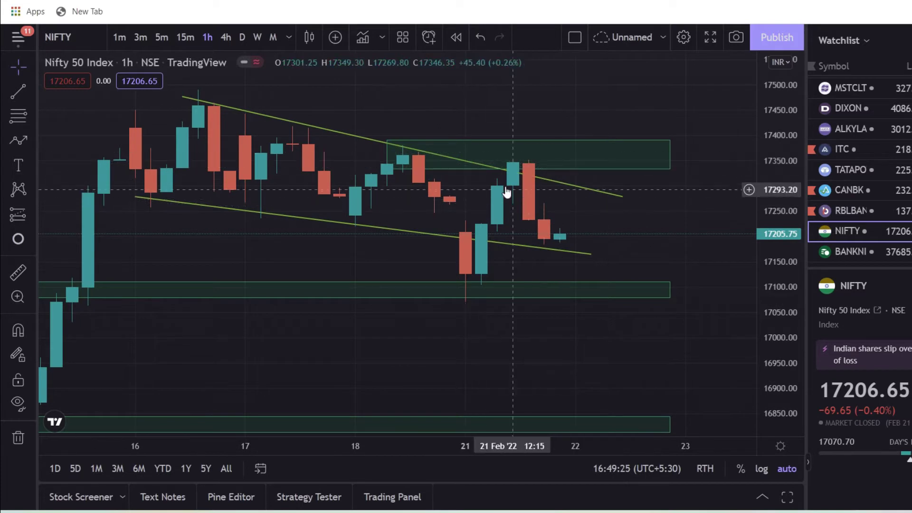
# - Draw a circle around the 21 Feb candle that poked into the 17,350 supply zone
pyautogui.click(17, 238)
pyautogui.click(496, 145)
pyautogui.click(470, 145)
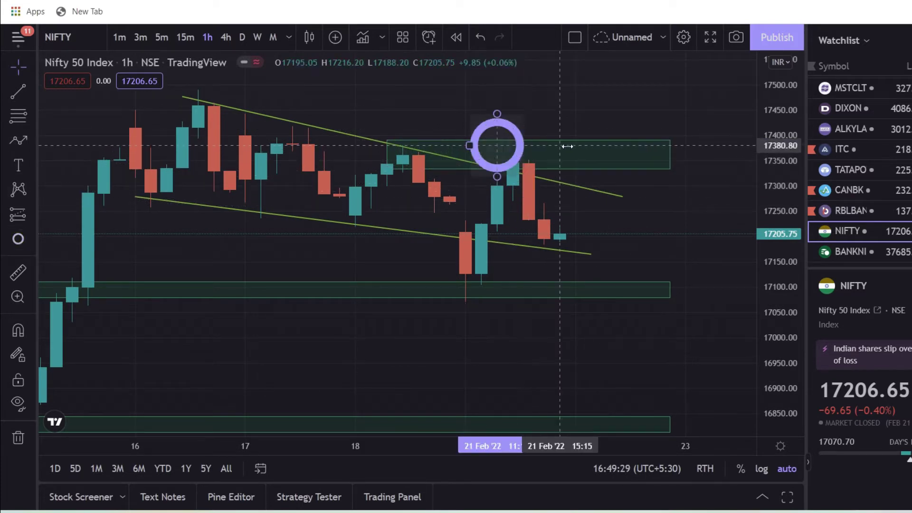
pyautogui.moveTo(522, 147); pyautogui.dragTo(527, 176)
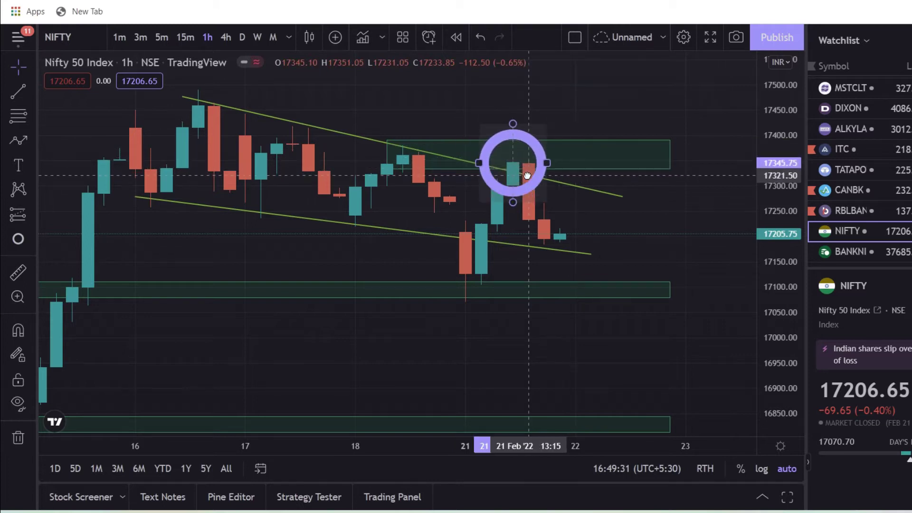
pyautogui.click(576, 147)
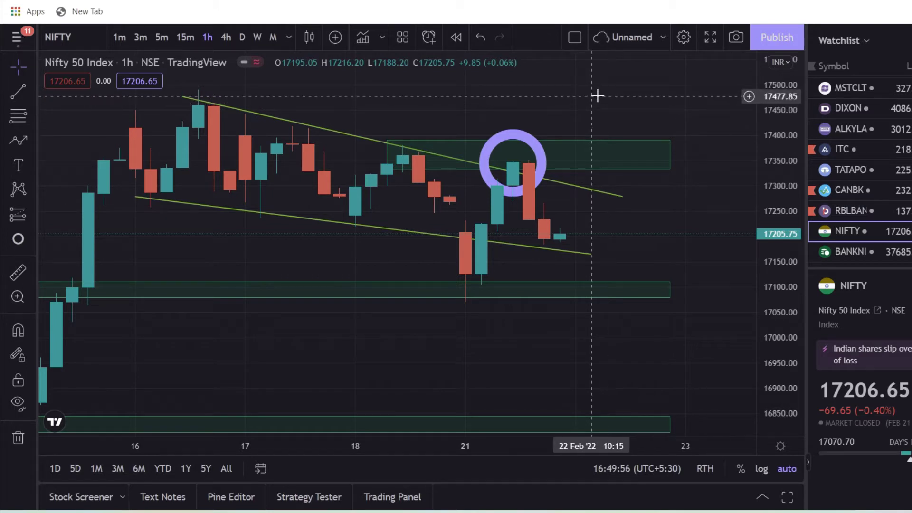
# - Delete the purple circle from the NIFTY chart, then switch the chart to BANKNIFTY
pyautogui.click(543, 152)
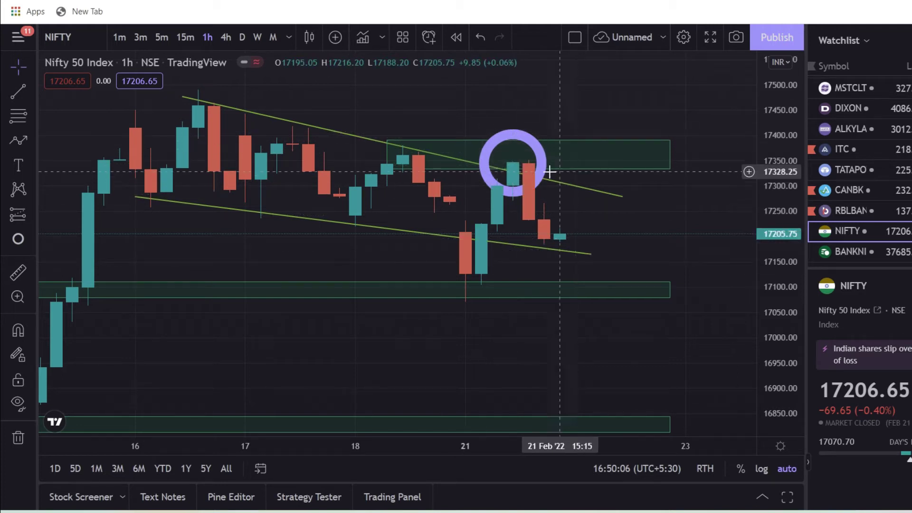
pyautogui.click(494, 220)
pyautogui.click(511, 198)
pyautogui.press('Delete')
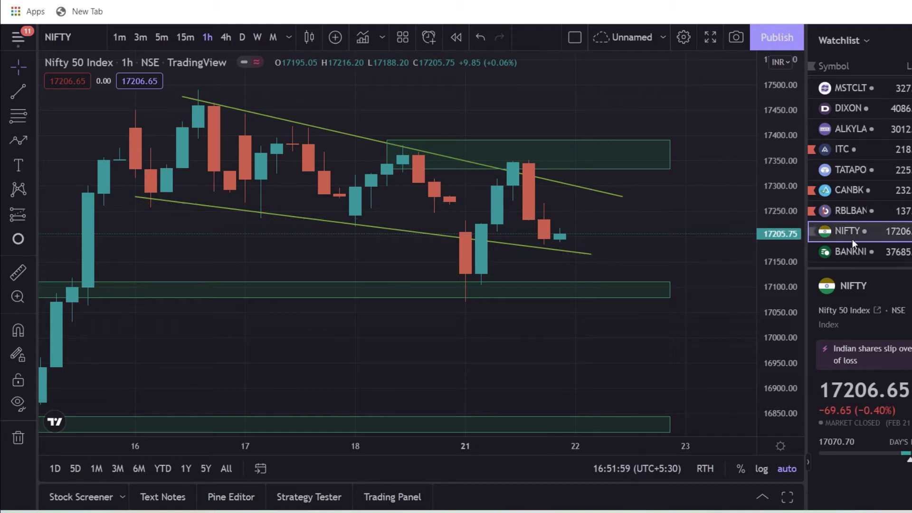
pyautogui.click(857, 244)
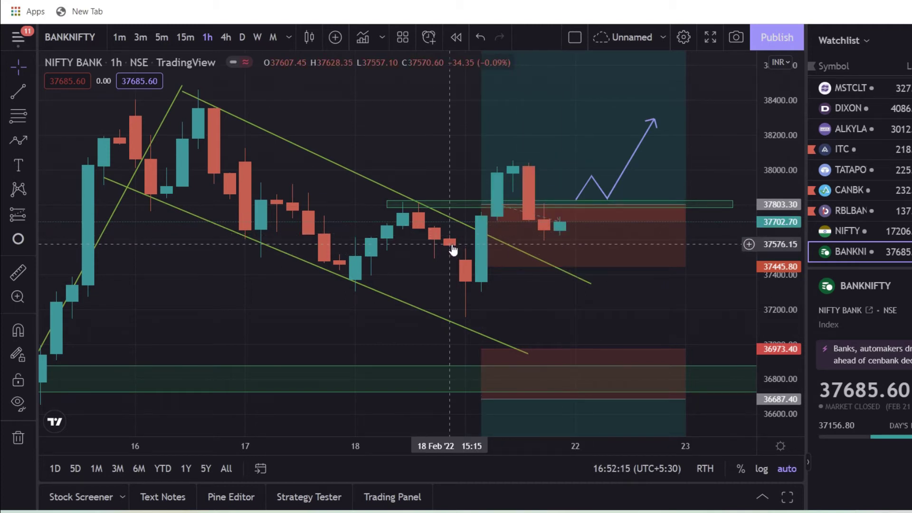
# - Go back from BANKNIFTY to the Nifty 50 hourly chart with the watchlist arrow key
pyautogui.press('Up')
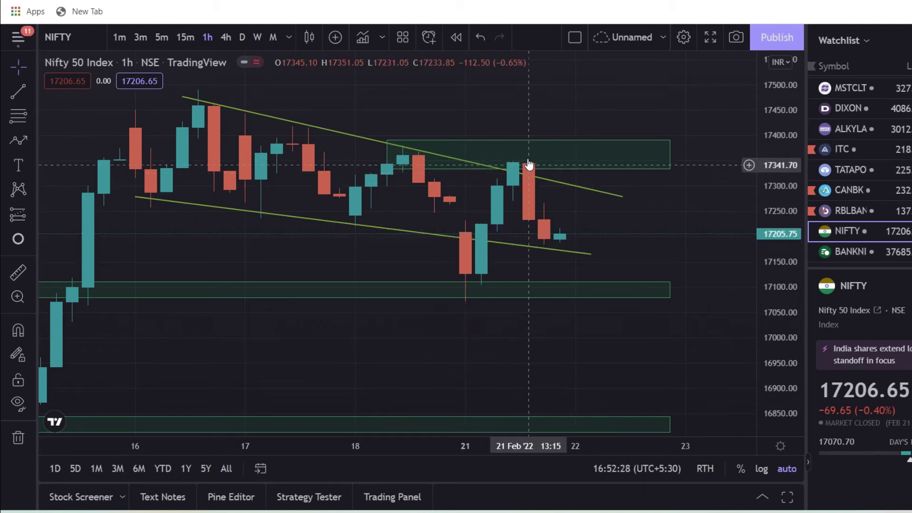
# - Flip between BANKNIFTY and NIFTY in the watchlist, ending on the BANKNIFTY chart
pyautogui.press('Down')
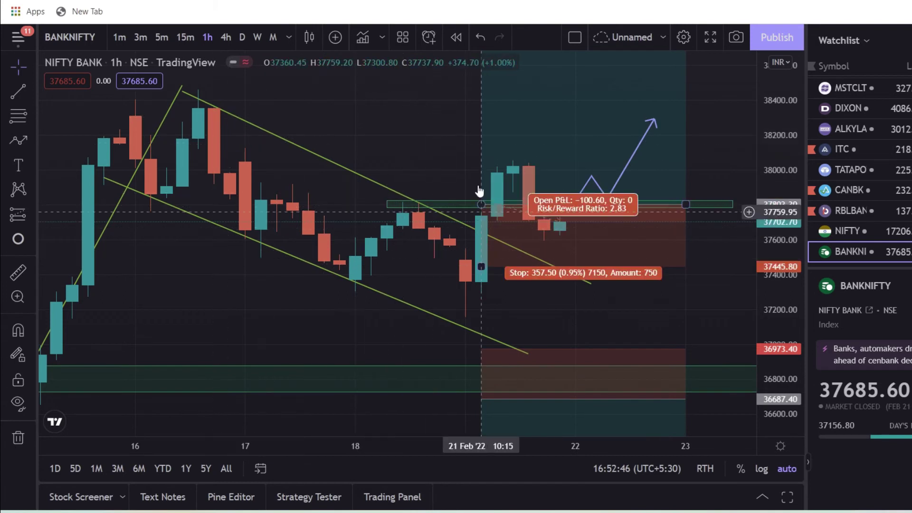
pyautogui.click(857, 230)
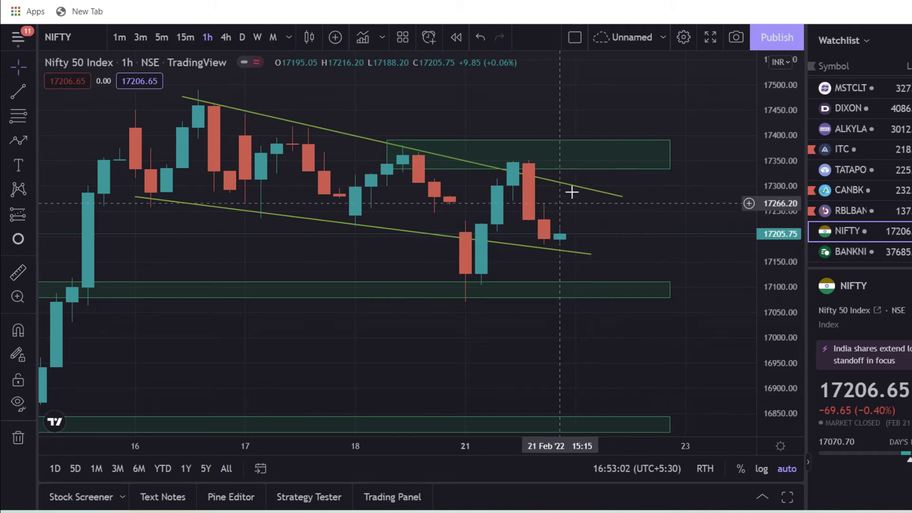
pyautogui.click(864, 249)
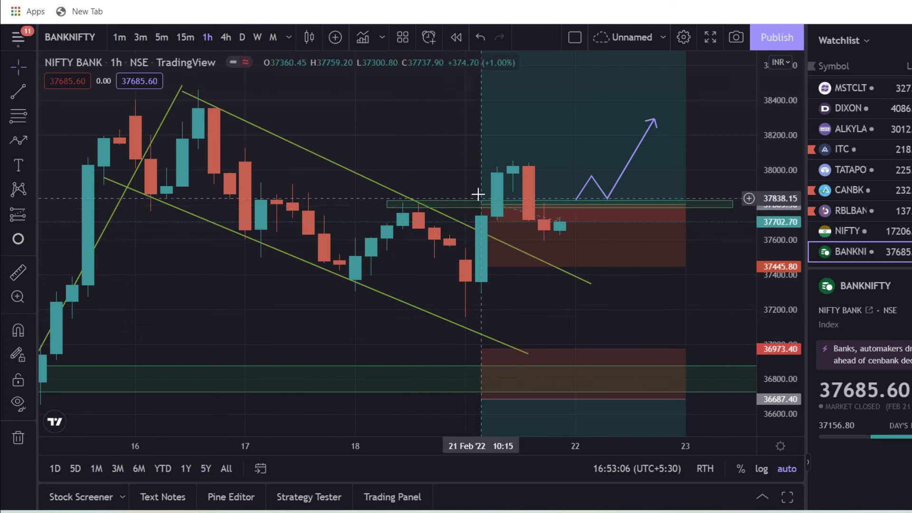
pyautogui.click(507, 166)
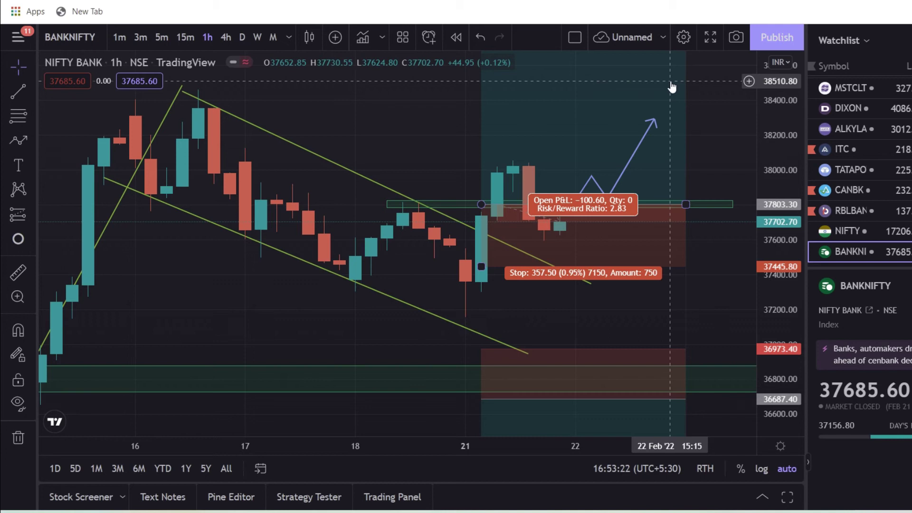
pyautogui.click(678, 204)
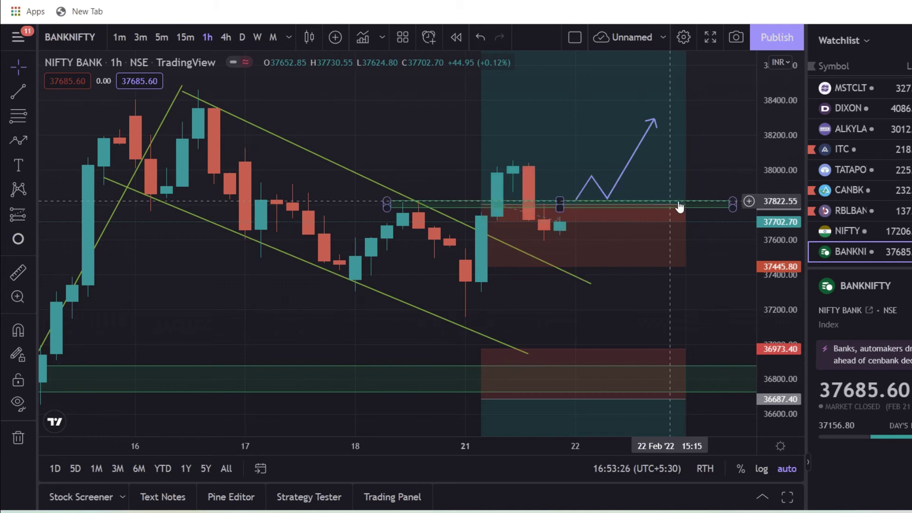
pyautogui.scroll(2, 350, 199)
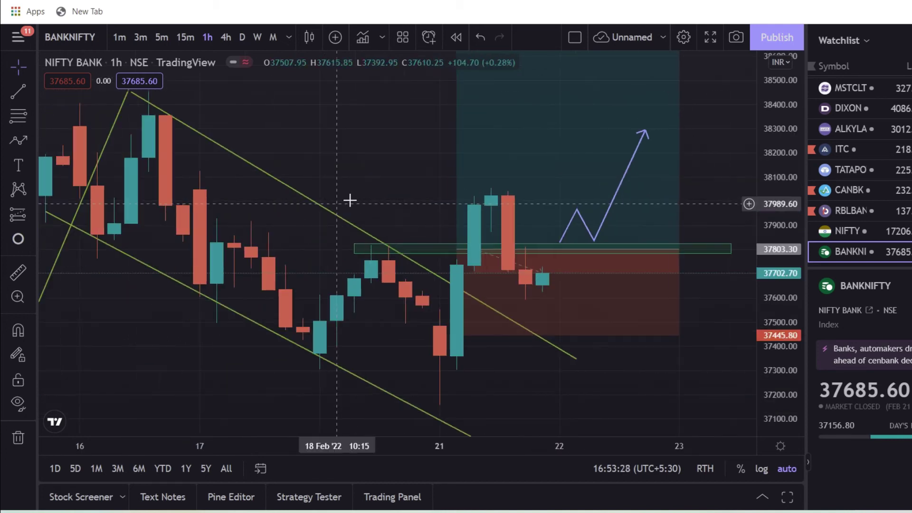
pyautogui.click(485, 210)
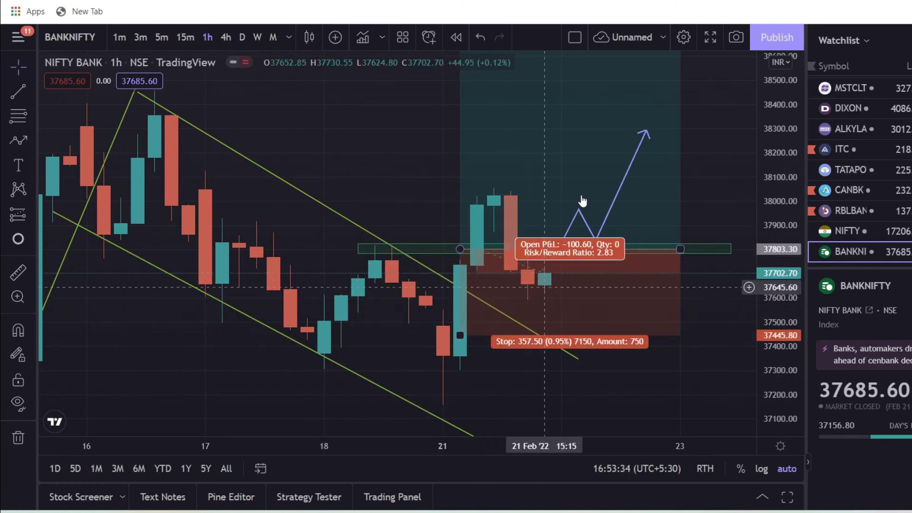
pyautogui.moveTo(437, 187); pyautogui.dragTo(461, 163)
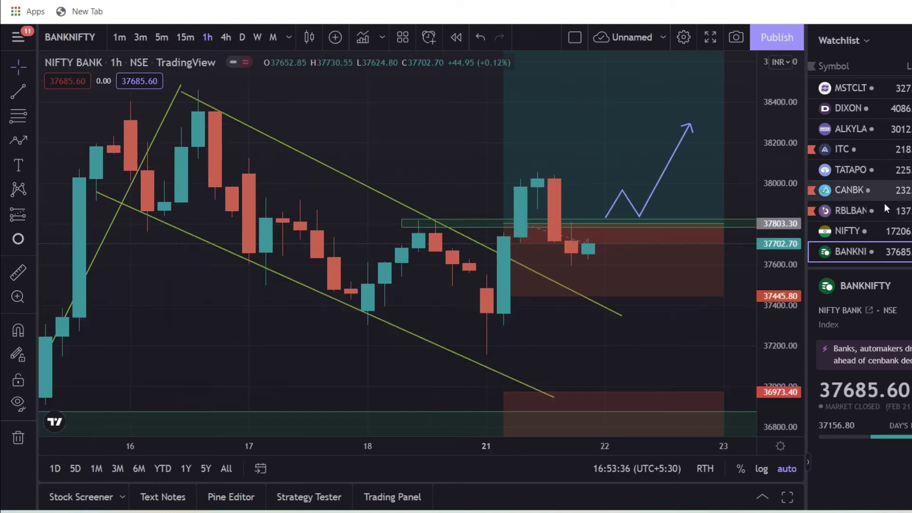
pyautogui.click(888, 232)
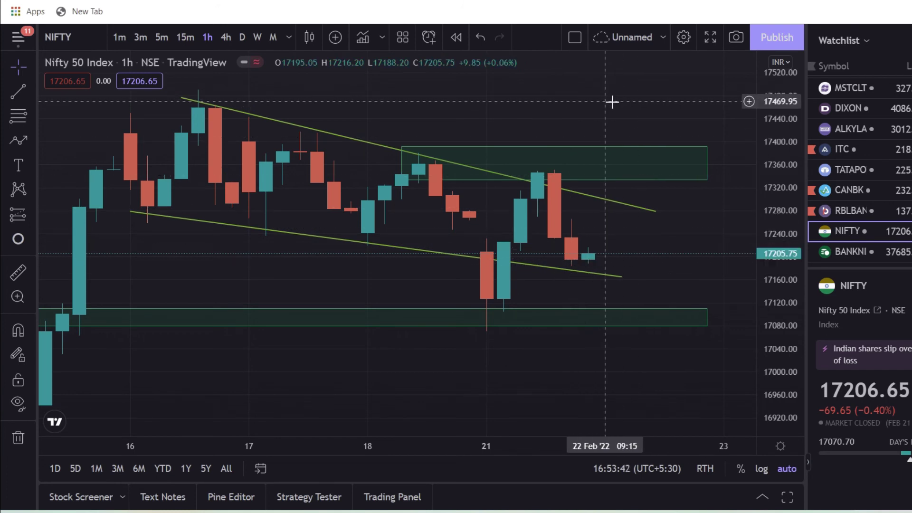
# - Zoom out, inspect the 16,824 demand and upper supply zones, then switch to BANKNIFTY
pyautogui.scroll(-3, 612, 102)
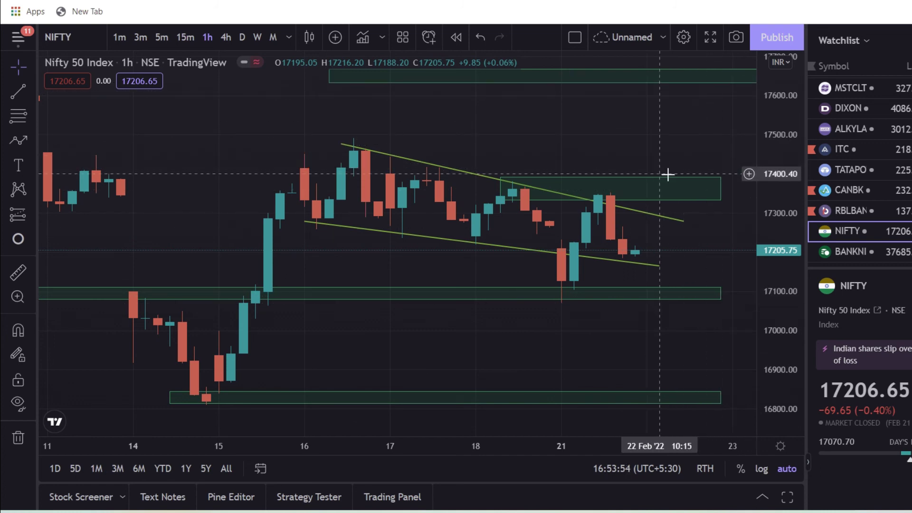
pyautogui.click(721, 399)
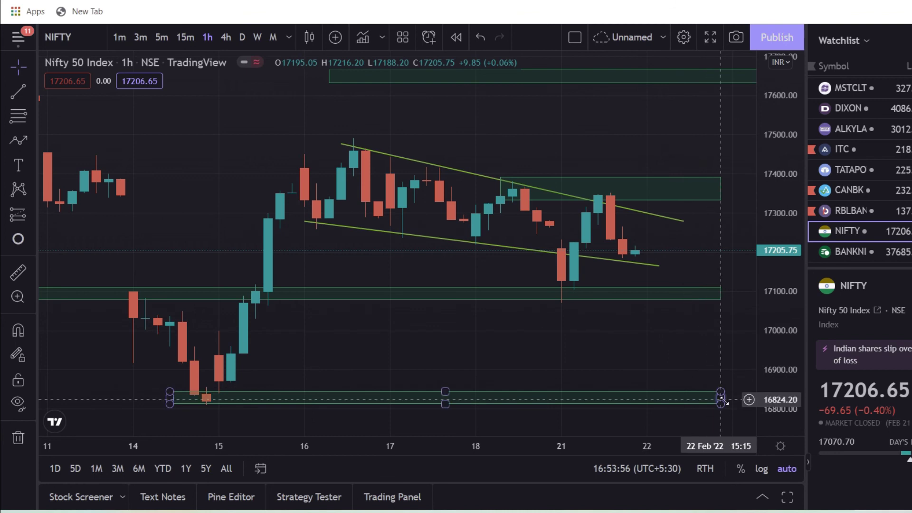
pyautogui.click(611, 200)
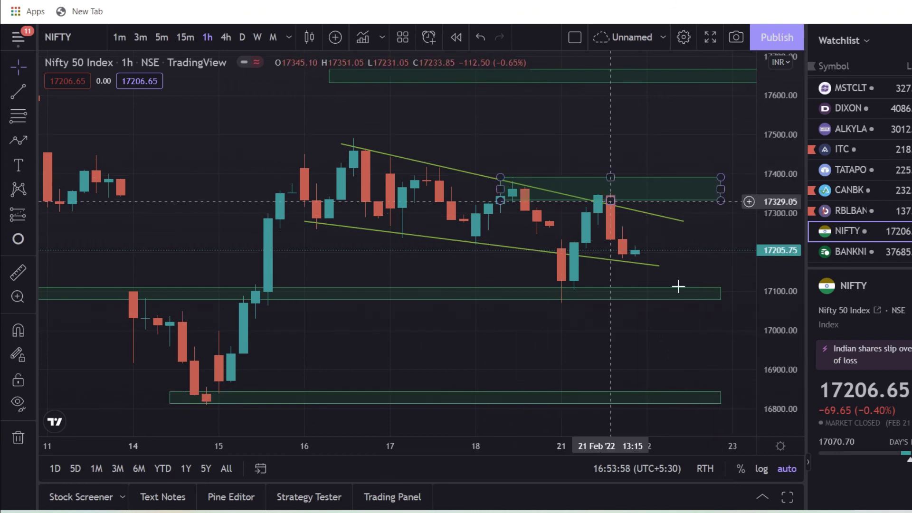
pyautogui.press('space')
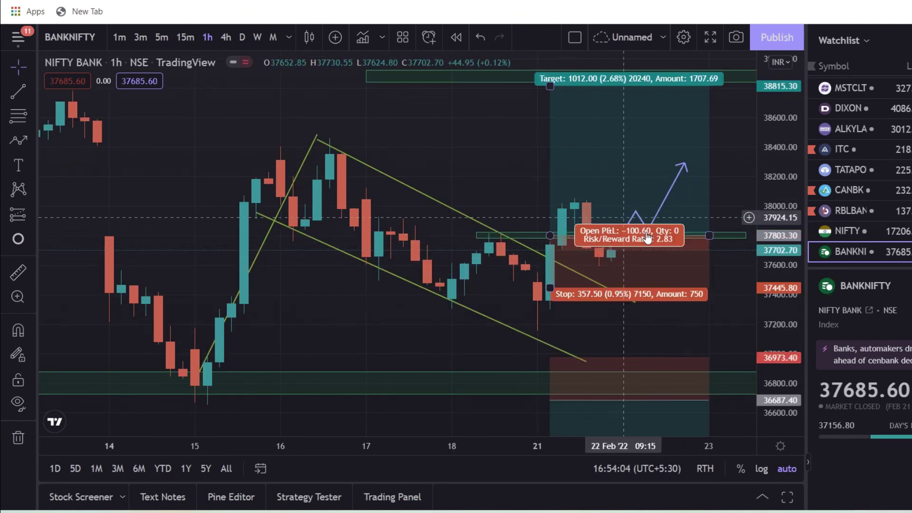